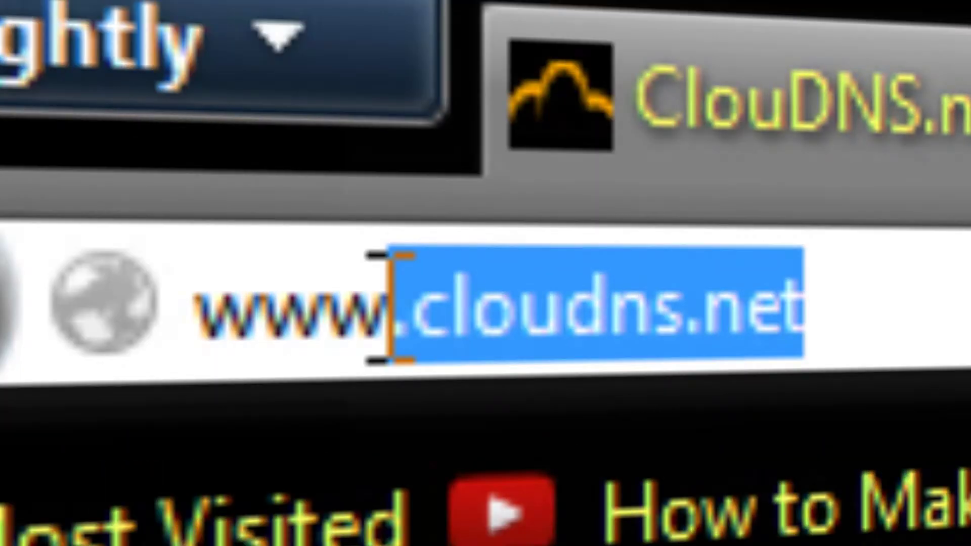
drag(389, 306, 411, 308)
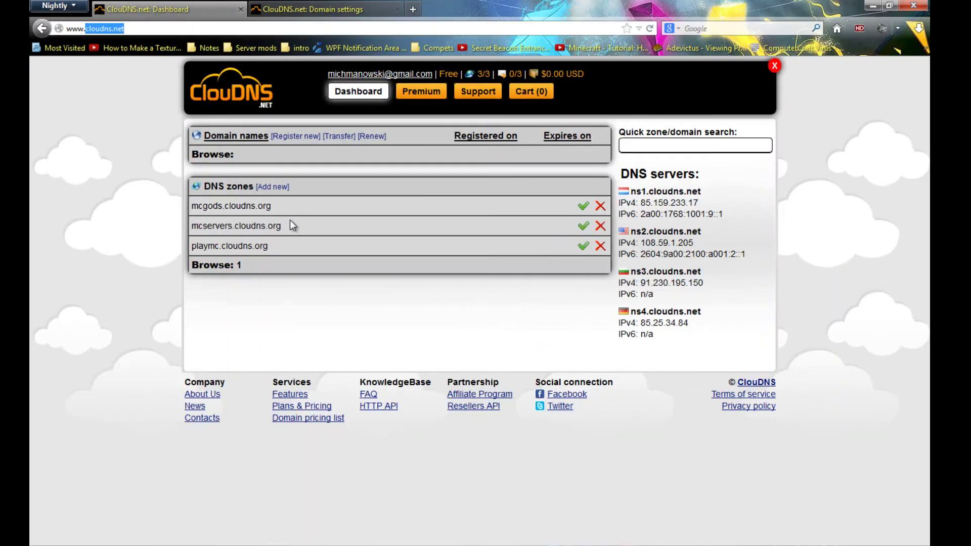
drag(517, 450, 572, 458)
drag(272, 190, 276, 193)
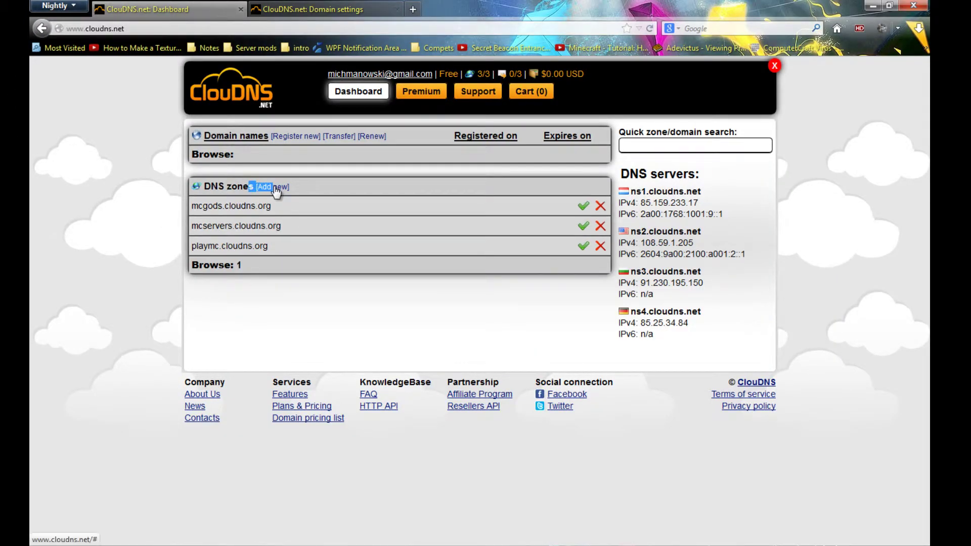
click(275, 189)
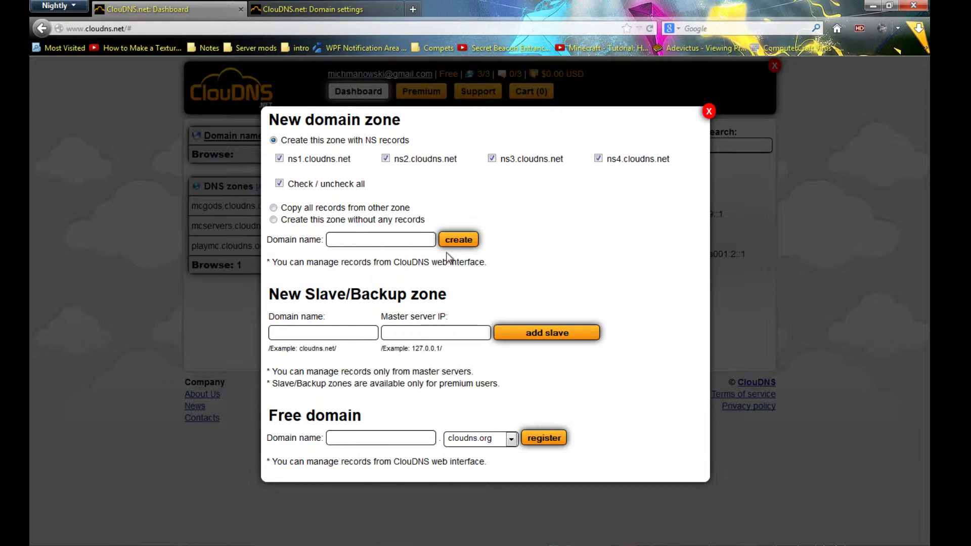
click(412, 439)
click(474, 448)
click(309, 439)
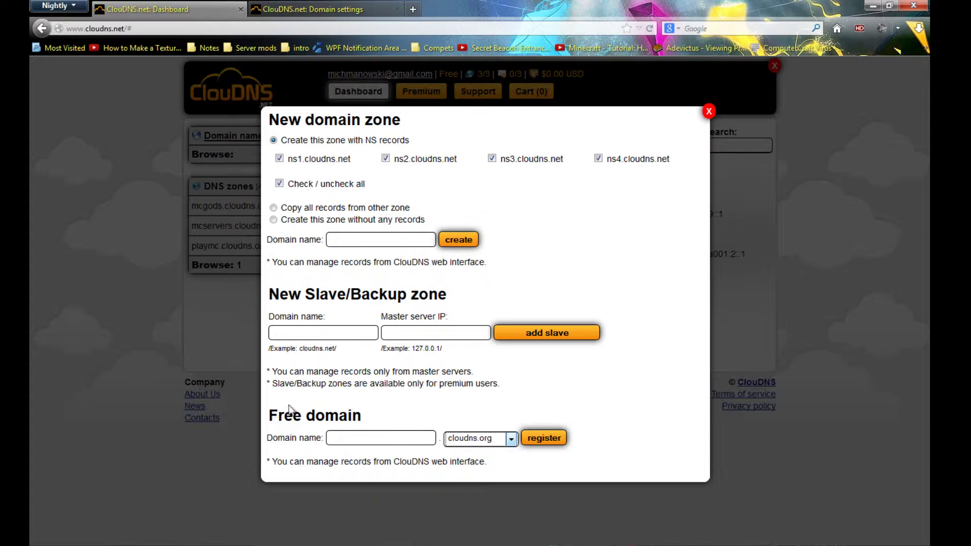
click(709, 112)
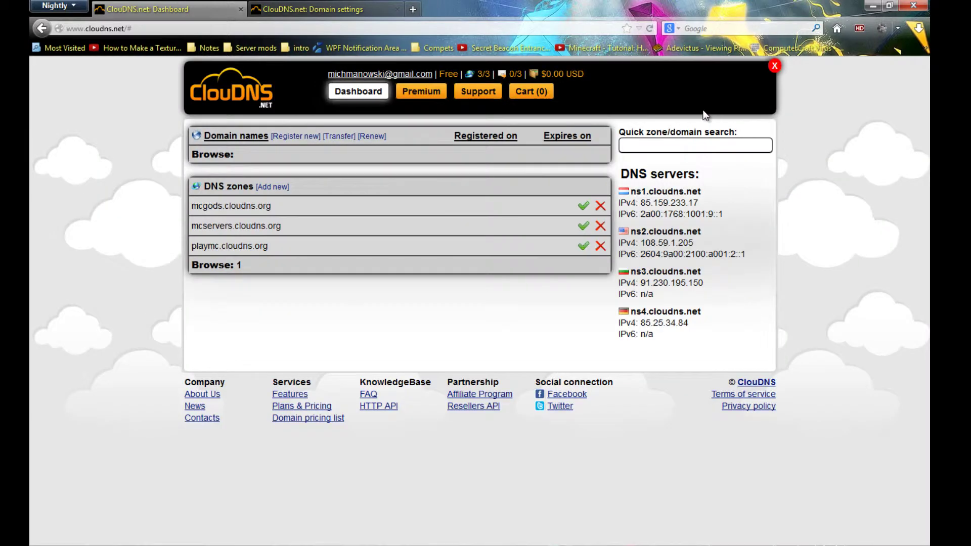
Open the playmc.cloudns.org zone and review its existing A and SRV records.
click(230, 247)
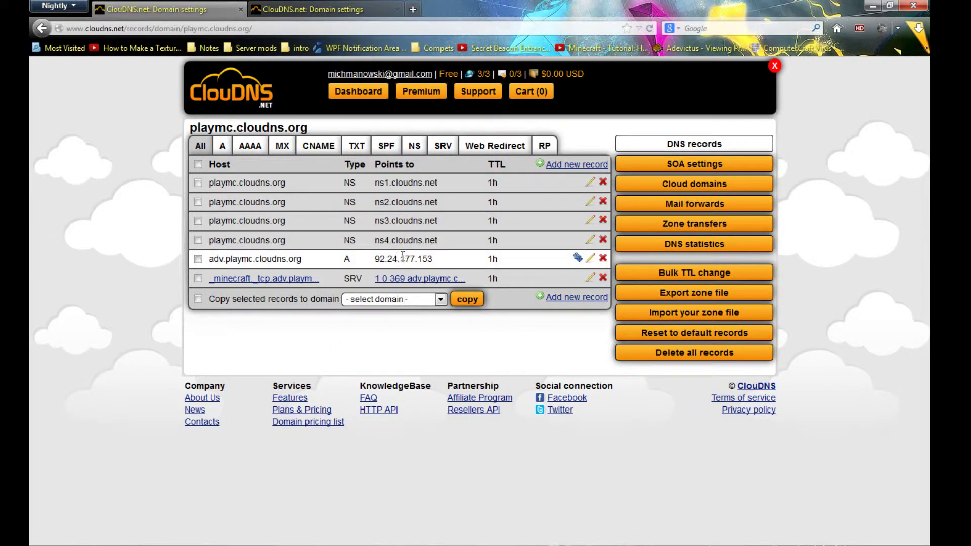
drag(401, 259, 410, 295)
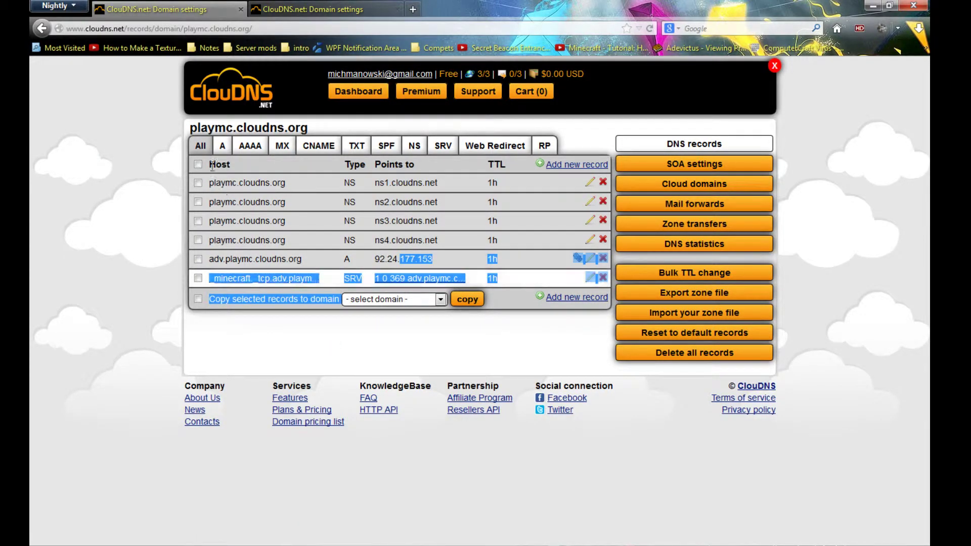
click(326, 223)
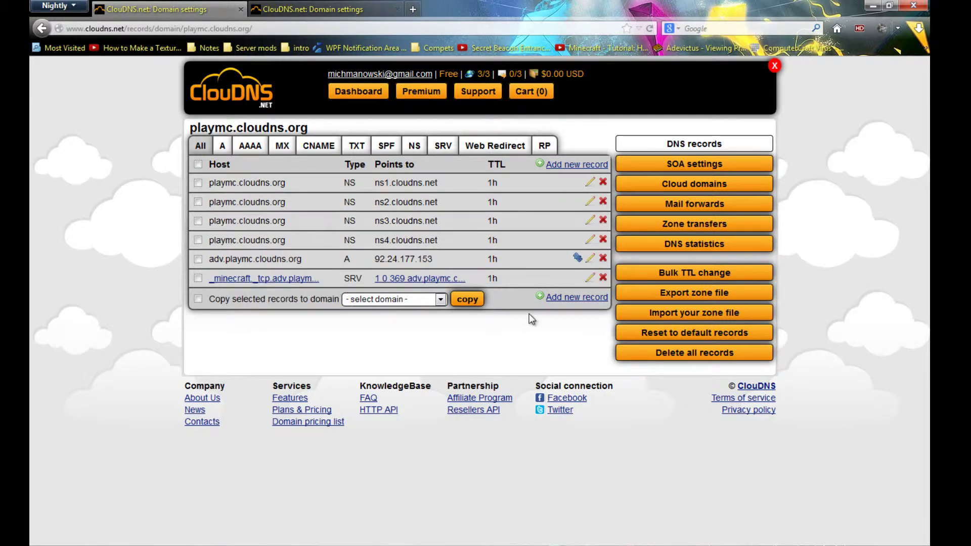
Add an A record with host Vanilla pointing to 92.24.177.153 and save it.
click(561, 298)
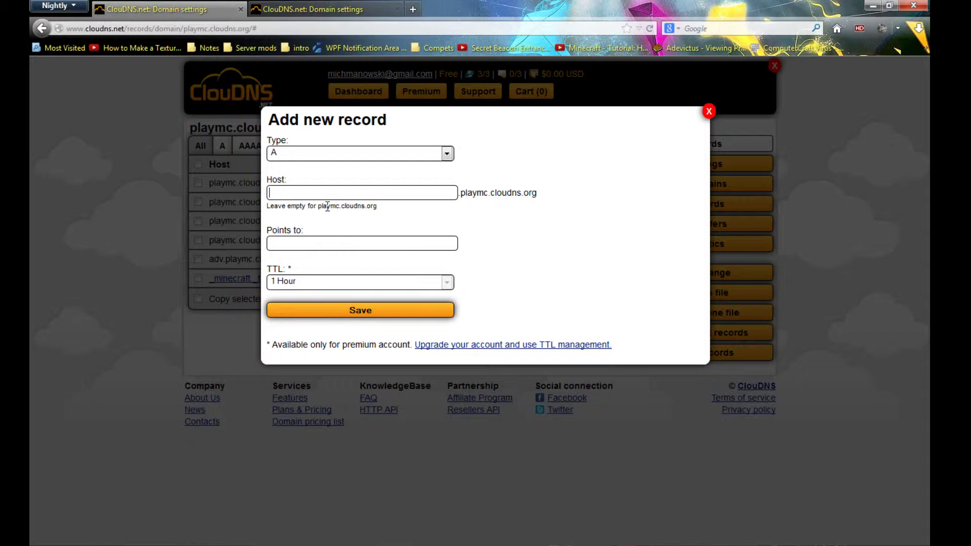
text(Vanilla92)
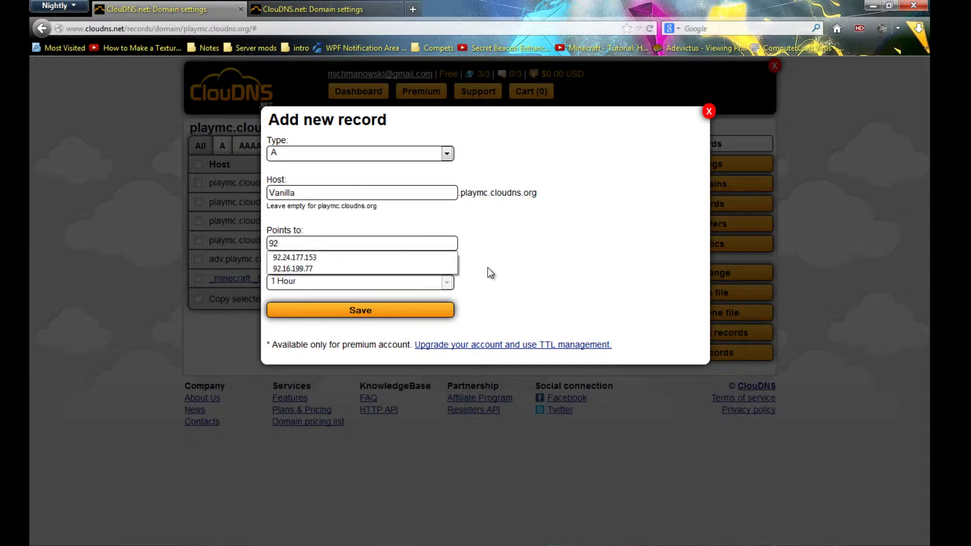
key(Down)
key(Return)
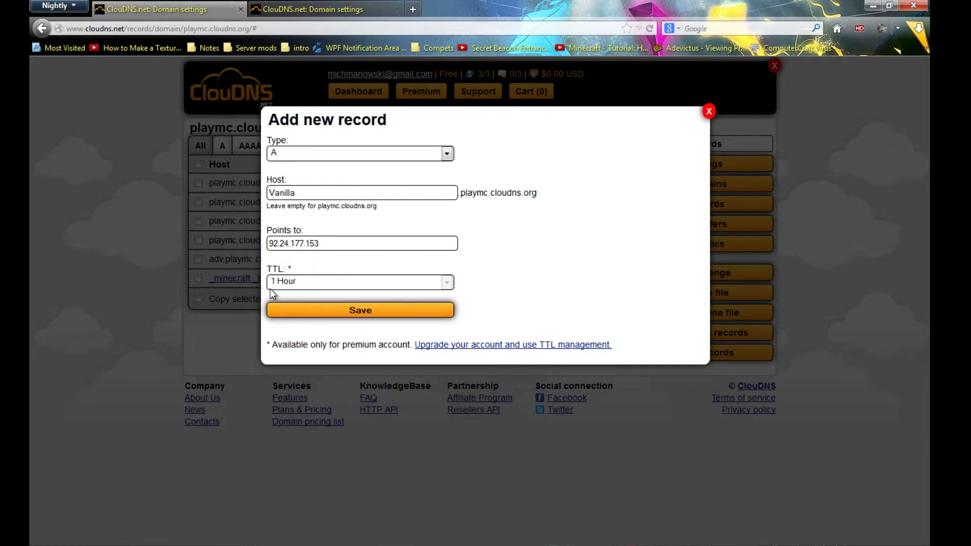
click(393, 317)
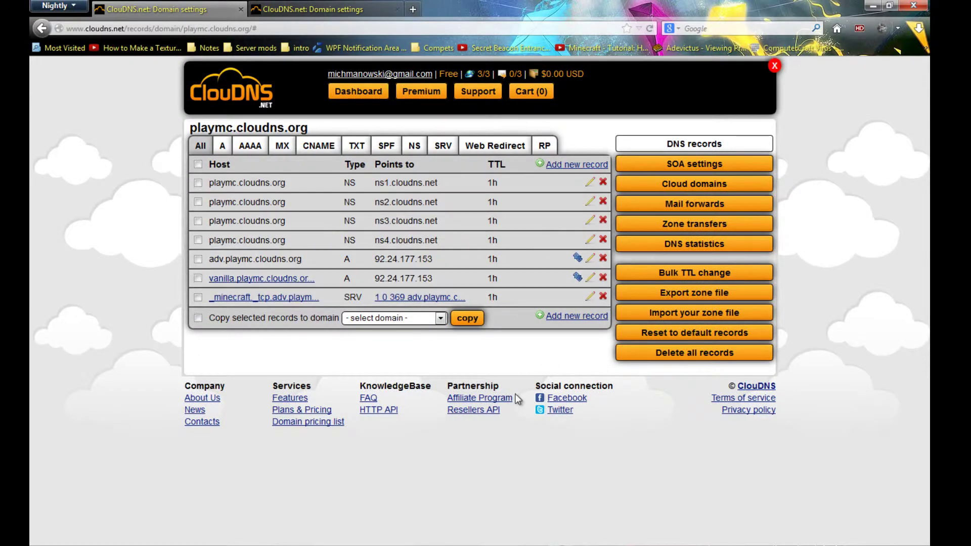
Start a new SRV record and enter host _minecraft._tcp.vanilla.
click(554, 316)
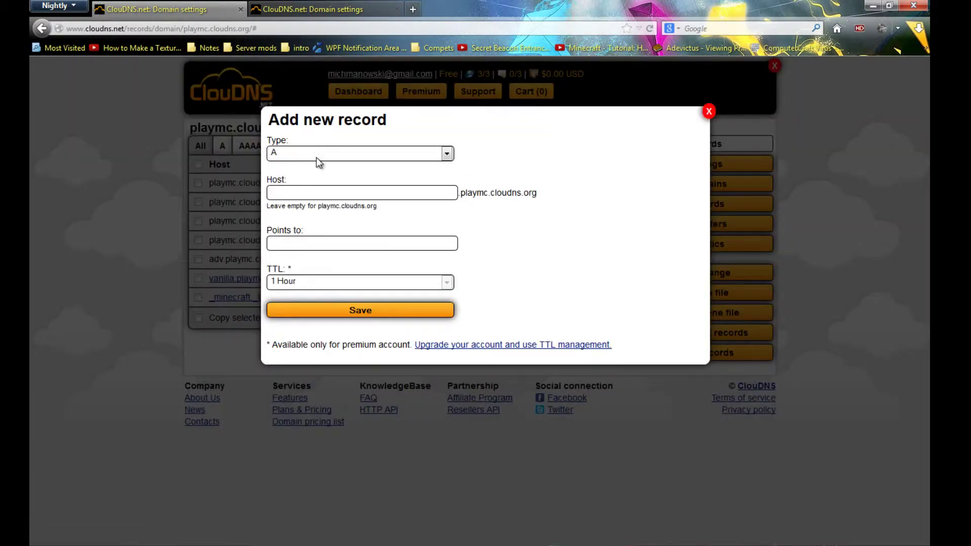
click(317, 155)
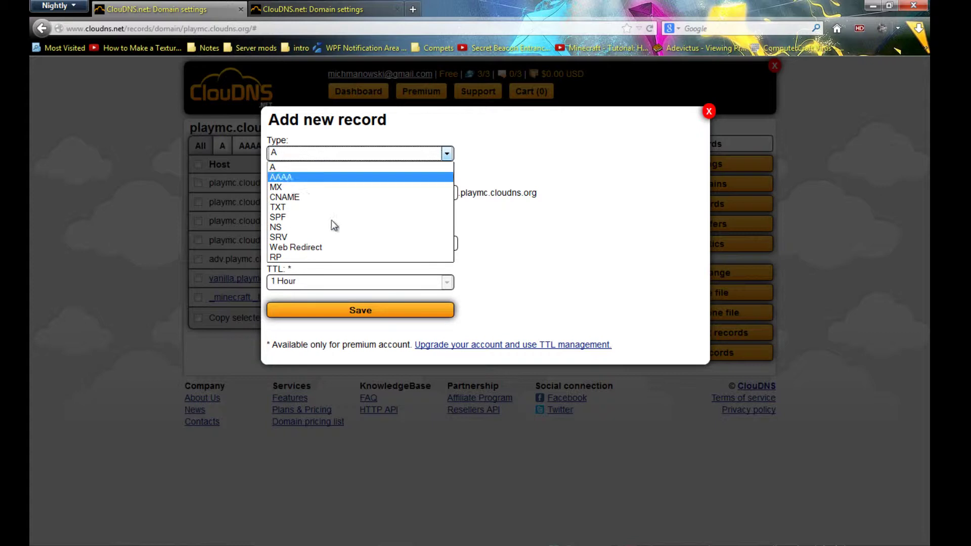
click(332, 239)
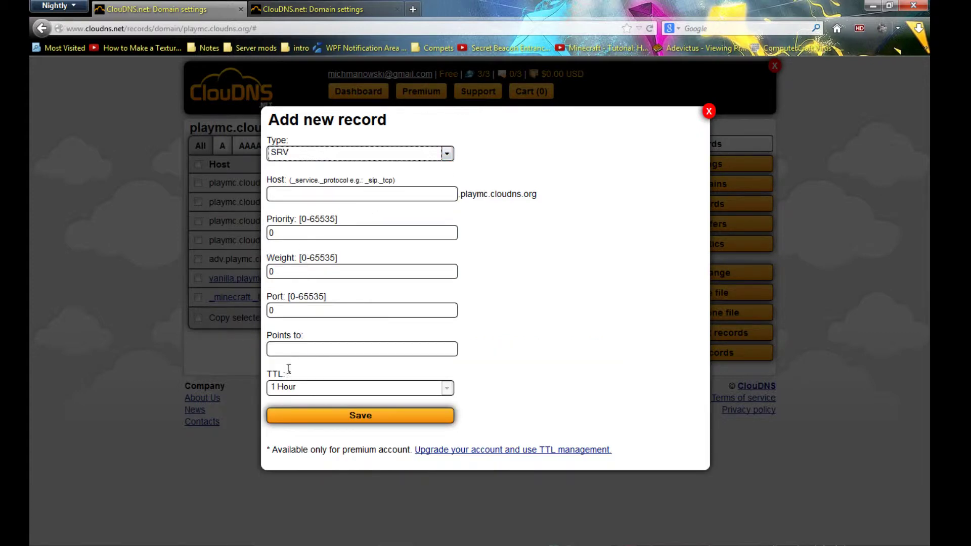
click(311, 190)
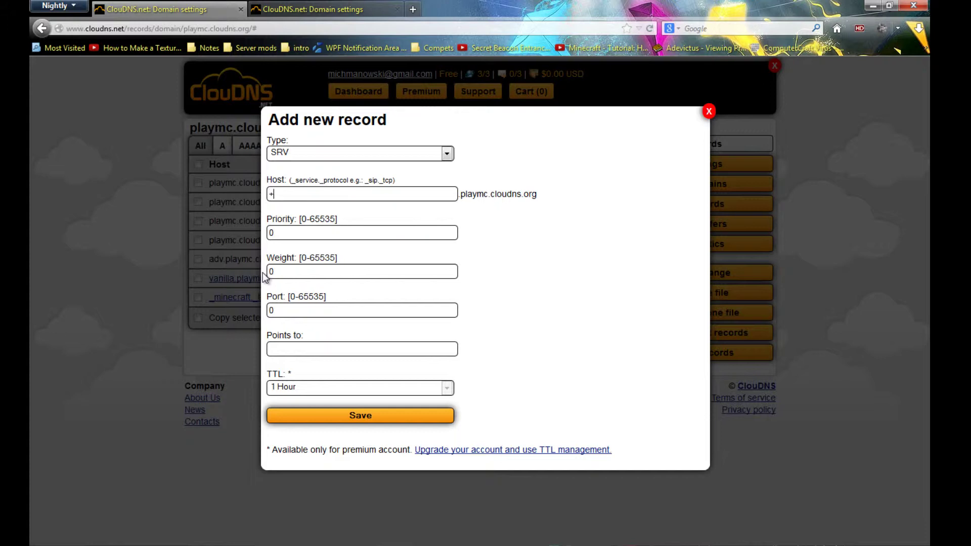
text(_m)
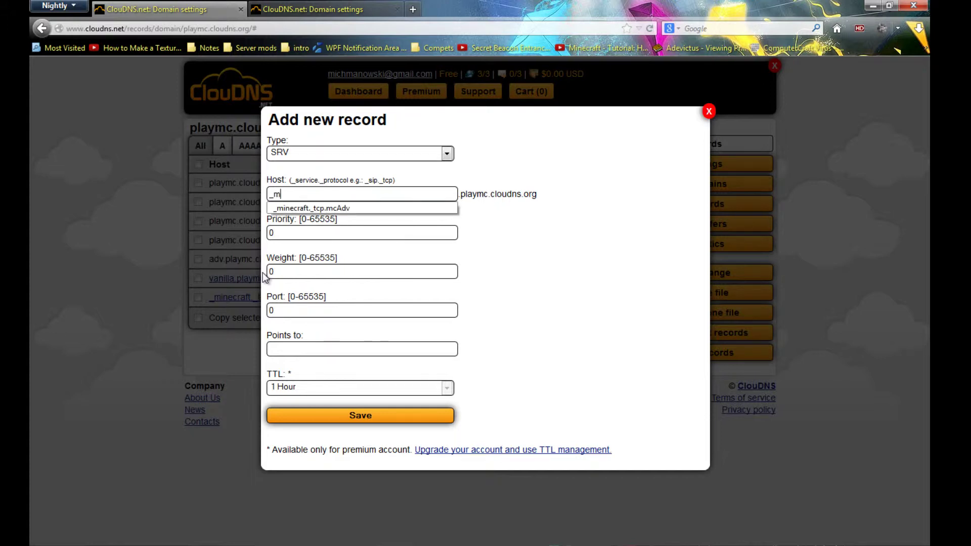
text(inecraft._tcop)
key(BackSpace)
text(p.vanilla)
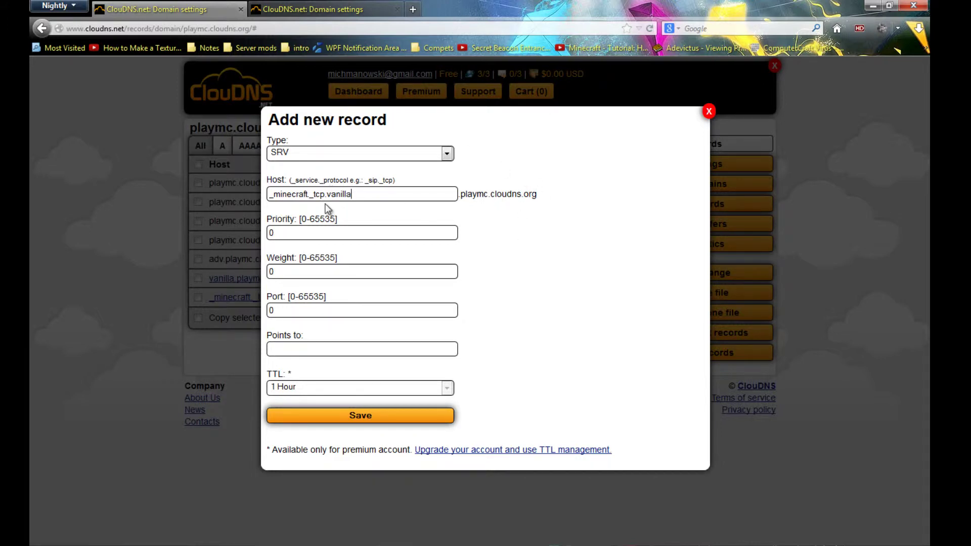
Review the host parts: vanilla, the playmc.cloudns.org suffix, _tcp and _minecraft.
drag(327, 199, 346, 199)
click(456, 206)
drag(484, 197, 546, 204)
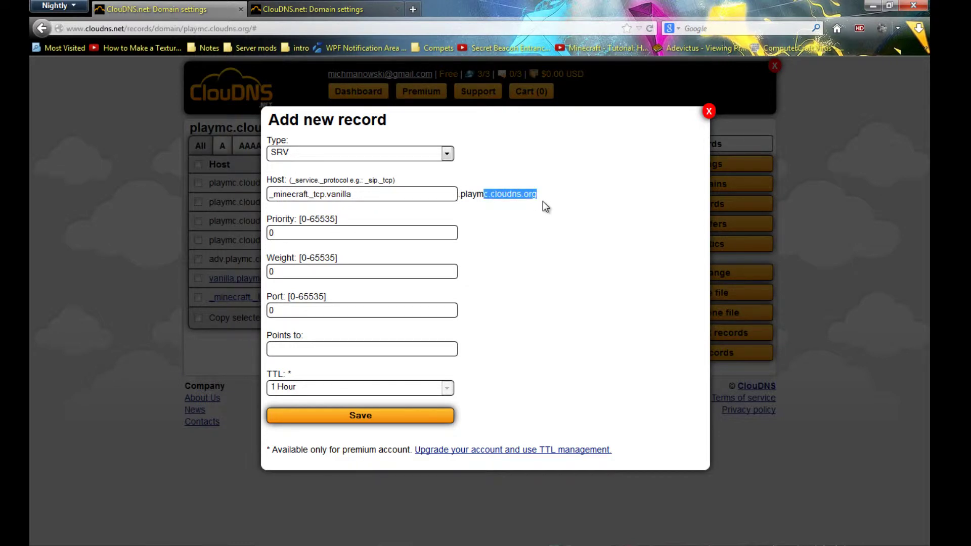
drag(320, 196, 320, 194)
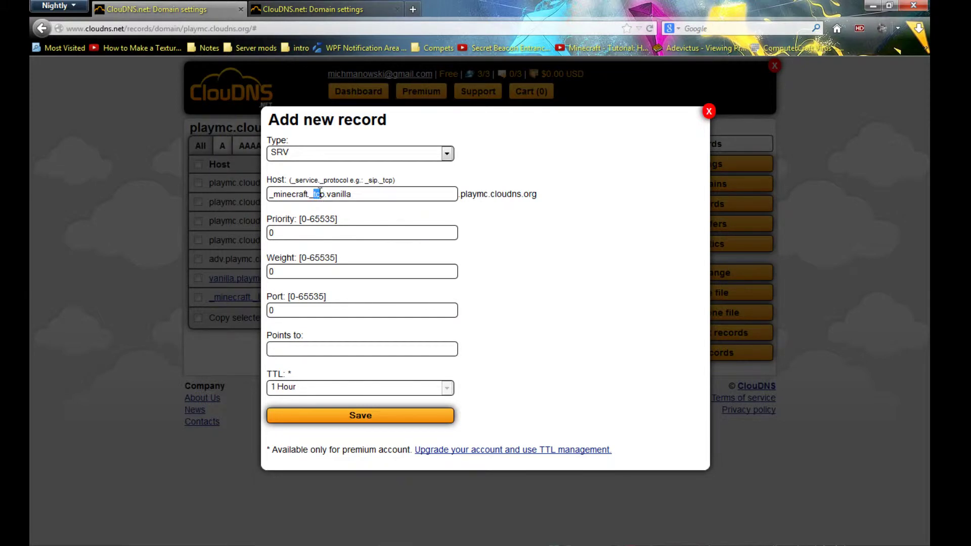
click(323, 196)
drag(310, 195, 174, 216)
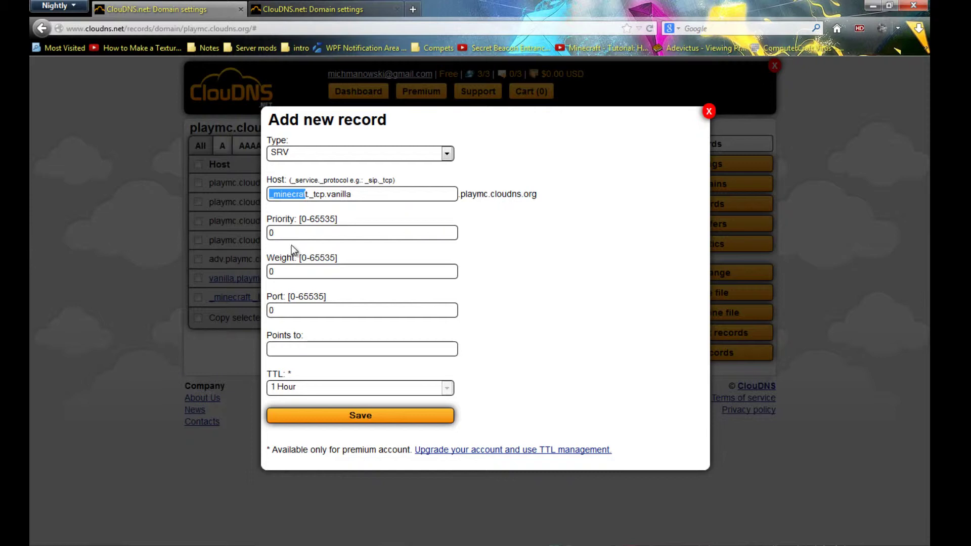
Set the SRV record's priority to 1 and port to 8123.
click(311, 237)
key(ctrl+a)
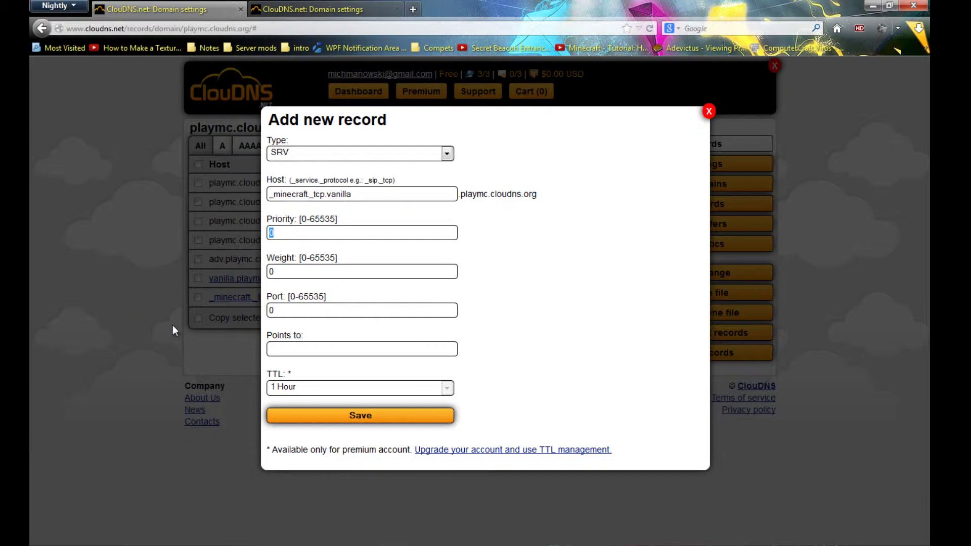
text(1)
click(288, 308)
key(ctrl+a)
text(8123)
Set the SRV record's target to vanilla.playmc.cloudns.org.
drag(327, 194, 386, 188)
click(350, 364)
text(vinn)
key(BackSpace)
key(BackSpace)
key(BackSpace)
text(anilla)
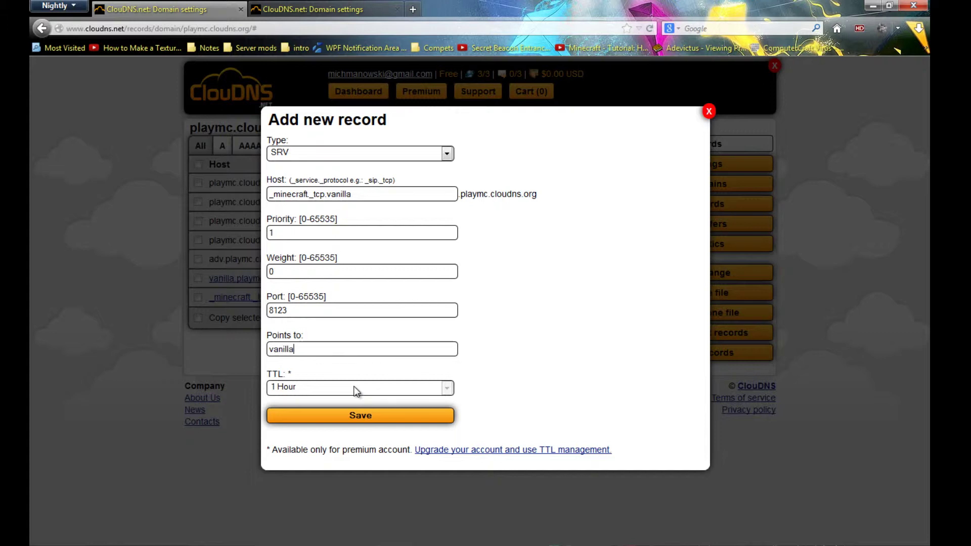
text(.playmc.cloudns.org)
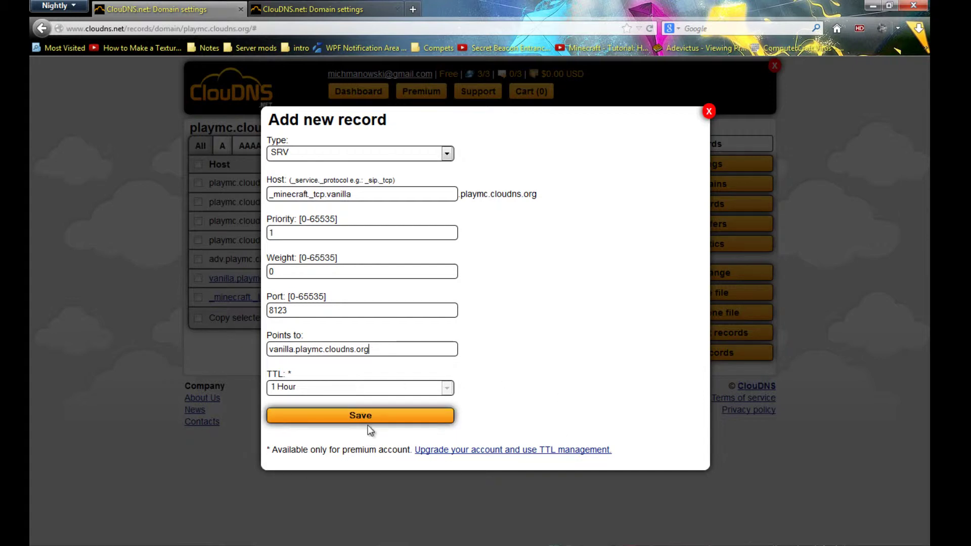
drag(417, 348, 156, 334)
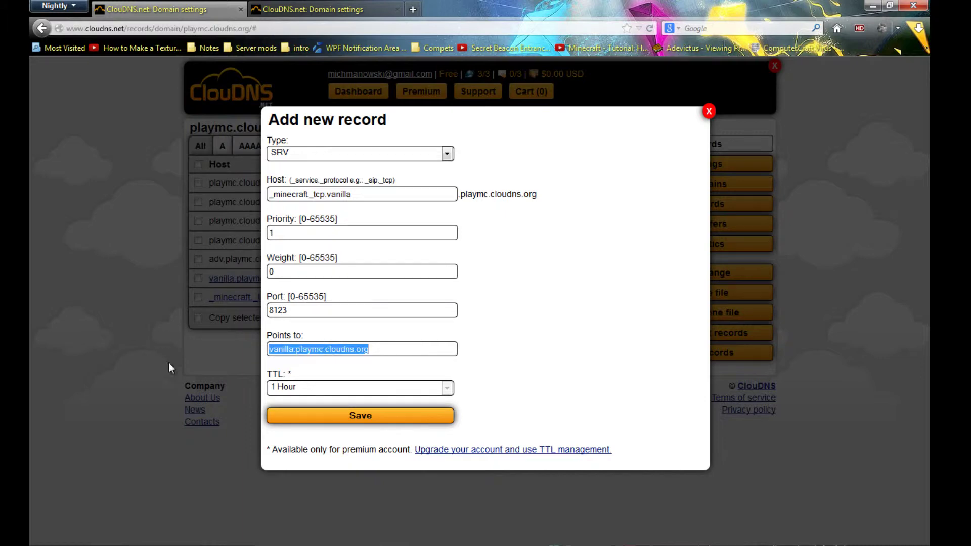
click(350, 427)
click(362, 417)
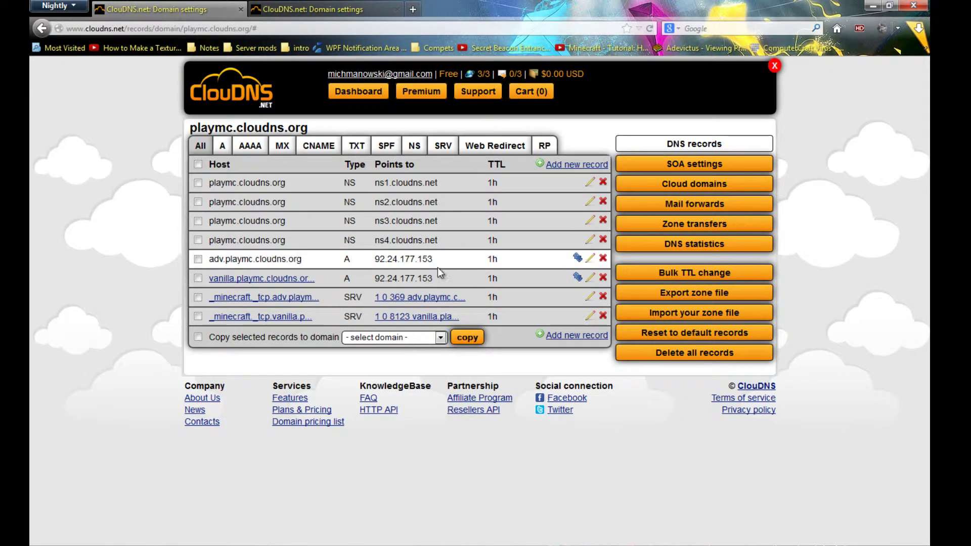
drag(377, 259, 358, 282)
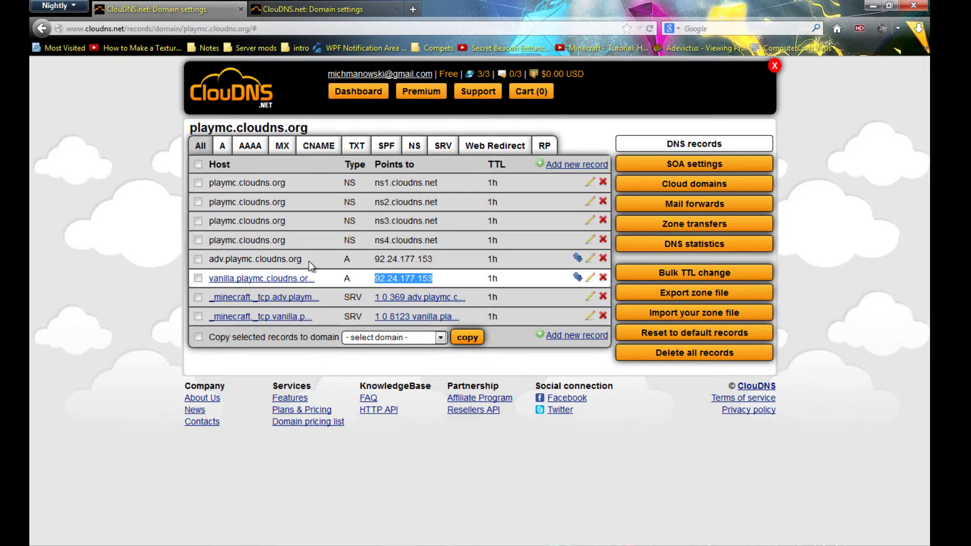
drag(212, 257, 209, 258)
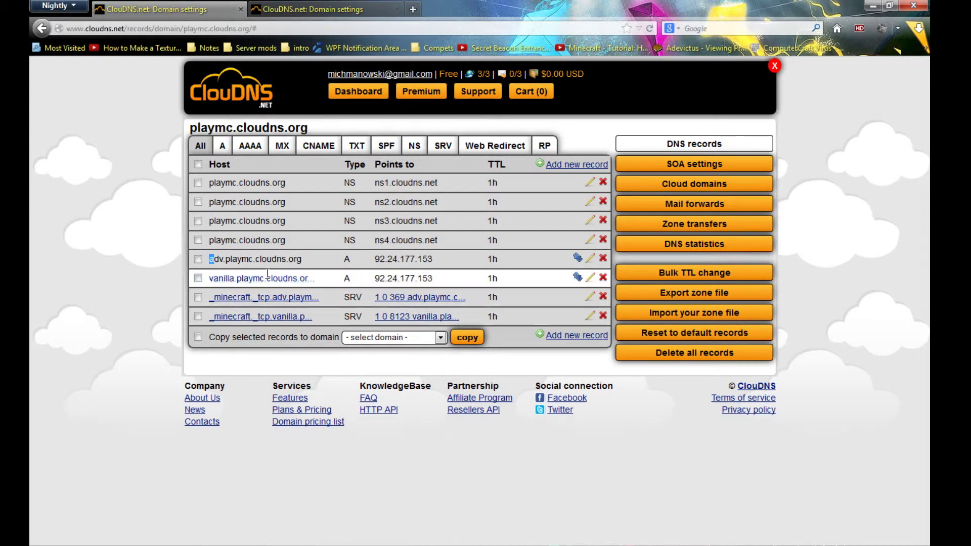
click(228, 284)
click(590, 278)
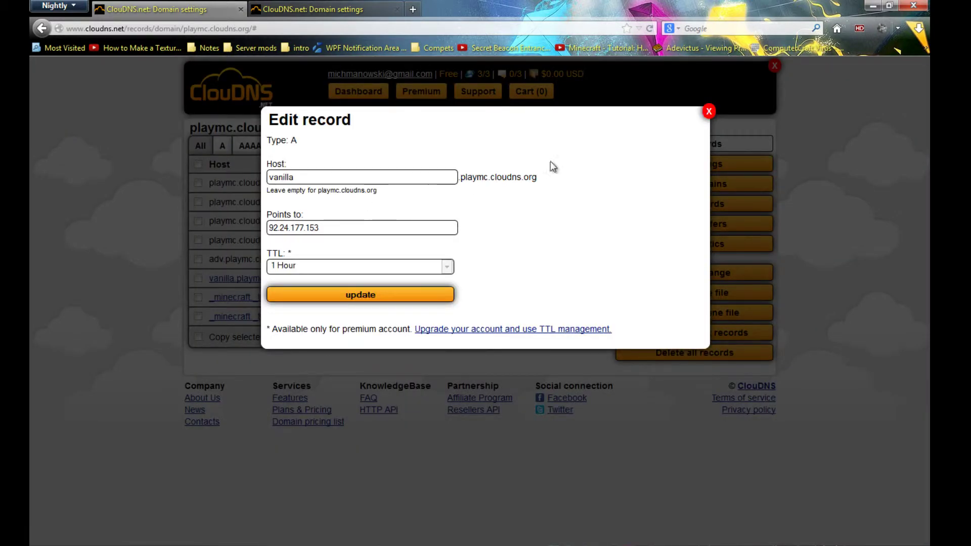
click(709, 112)
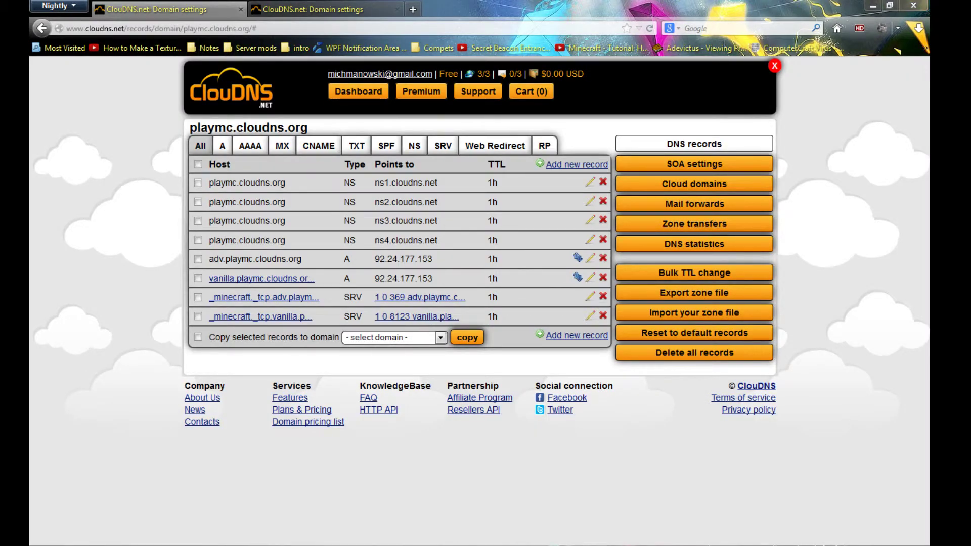
drag(420, 275, 364, 300)
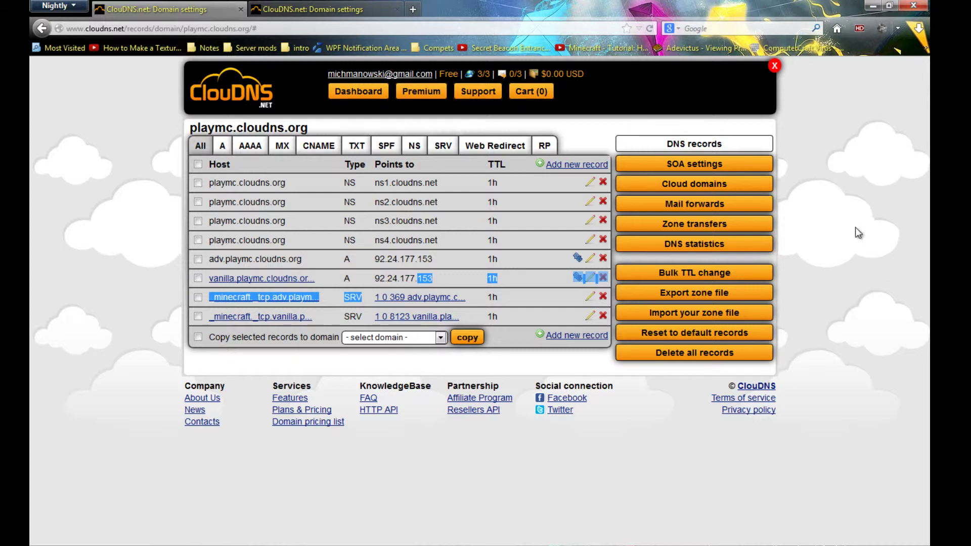
click(649, 387)
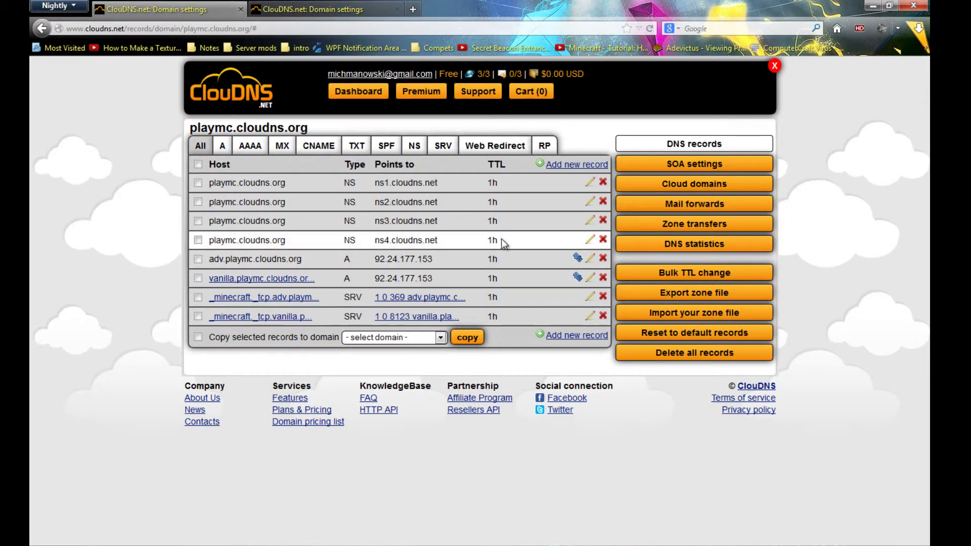
click(578, 277)
drag(269, 165, 703, 145)
click(709, 112)
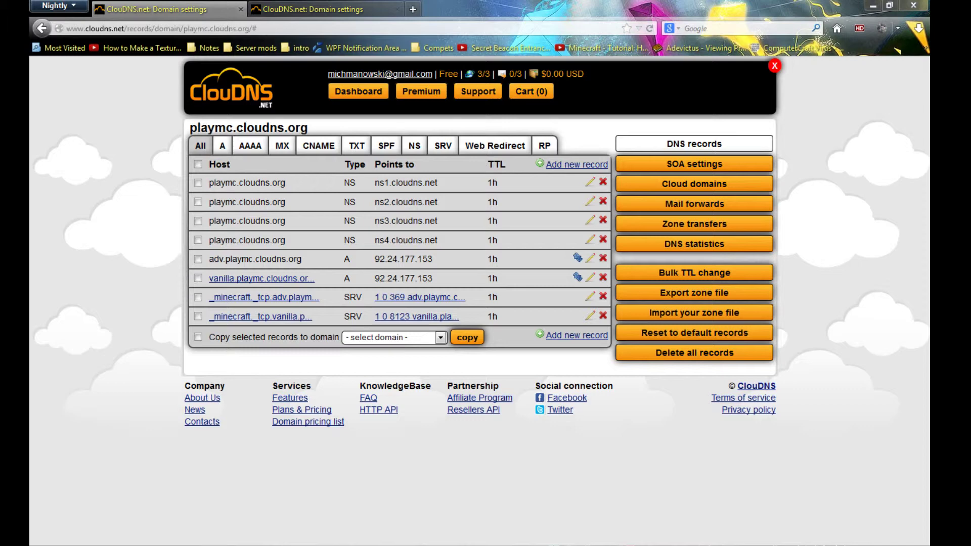
Bring up index in Notepad and review its head, body and iframe lines.
key(alt+Tab)
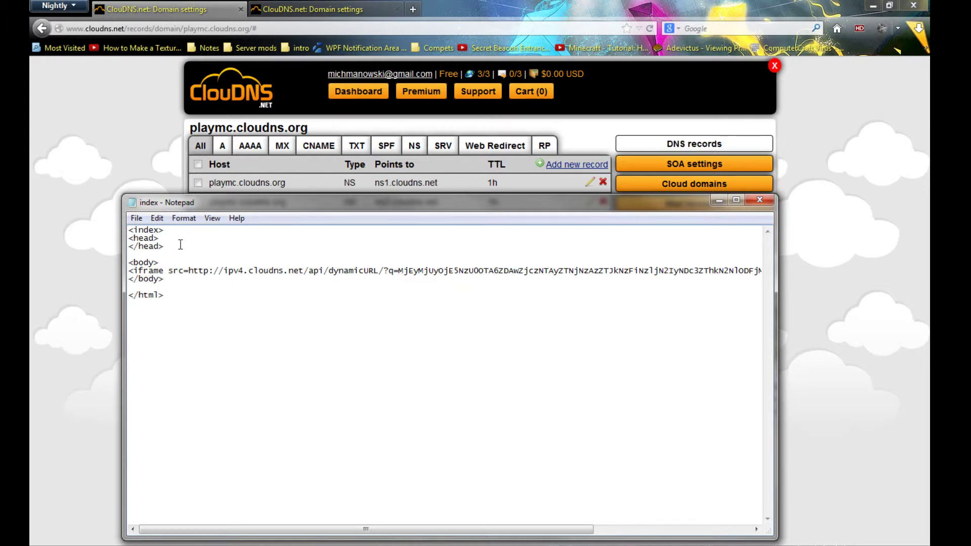
drag(181, 245, 101, 225)
drag(160, 263, 71, 258)
drag(158, 299, 853, 269)
click(141, 267)
click(107, 272)
drag(108, 272, 109, 286)
click(107, 272)
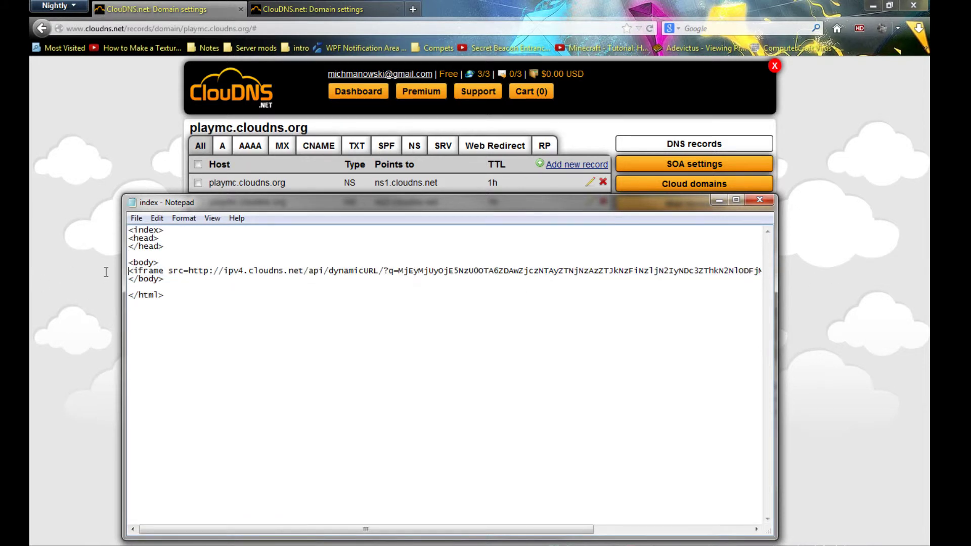
Insert a second <iframe src="link"></iframe> line above </body>.
click(132, 279)
key(Return)
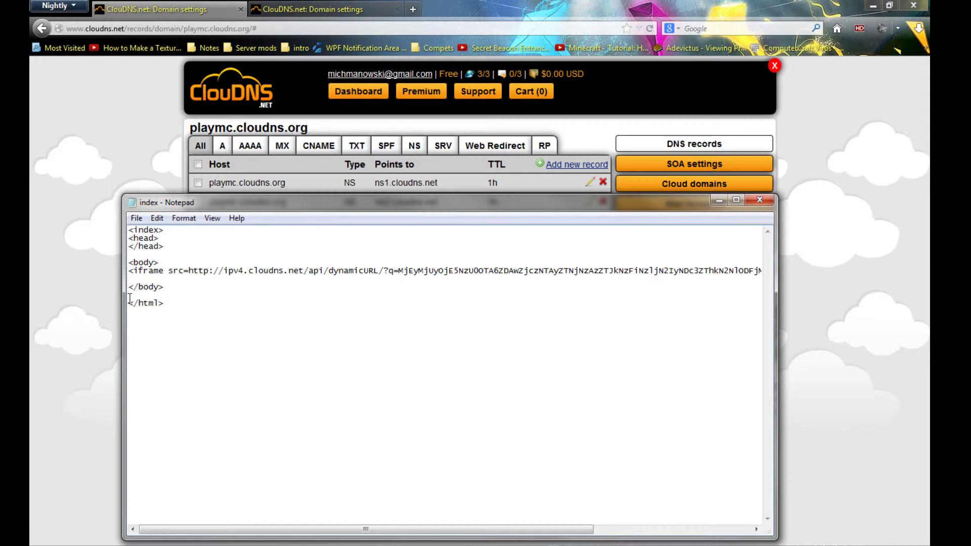
text(<iframee src)
text(")
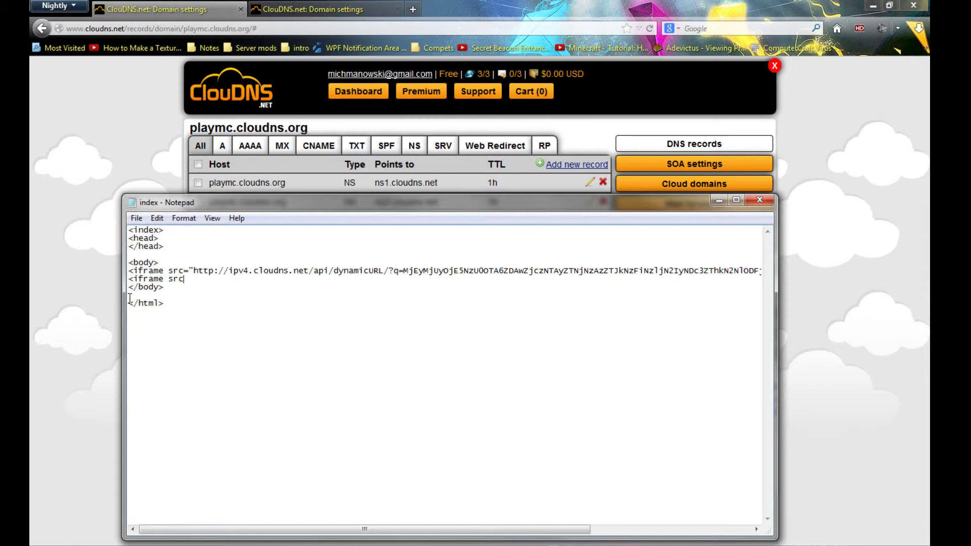
text(="link)
text("></iframe>)
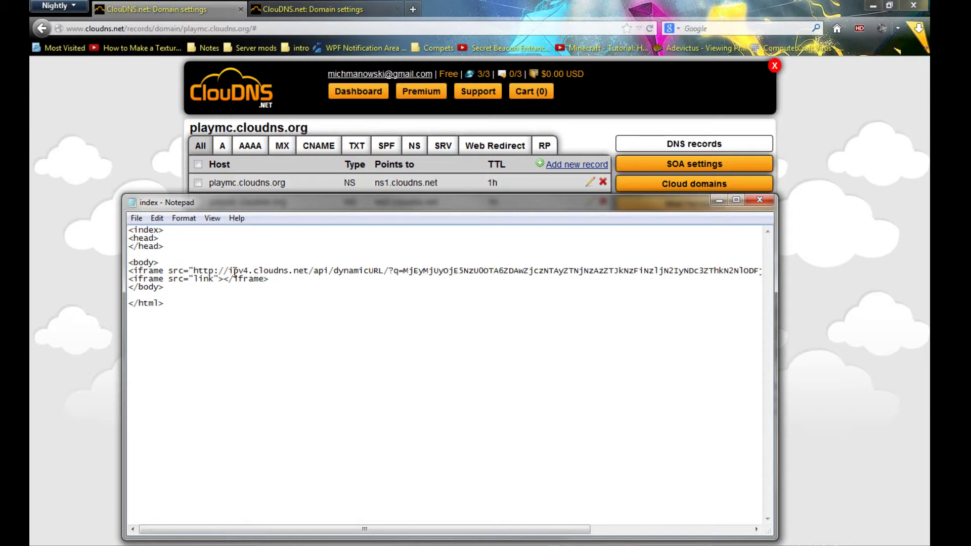
drag(129, 272, 191, 278)
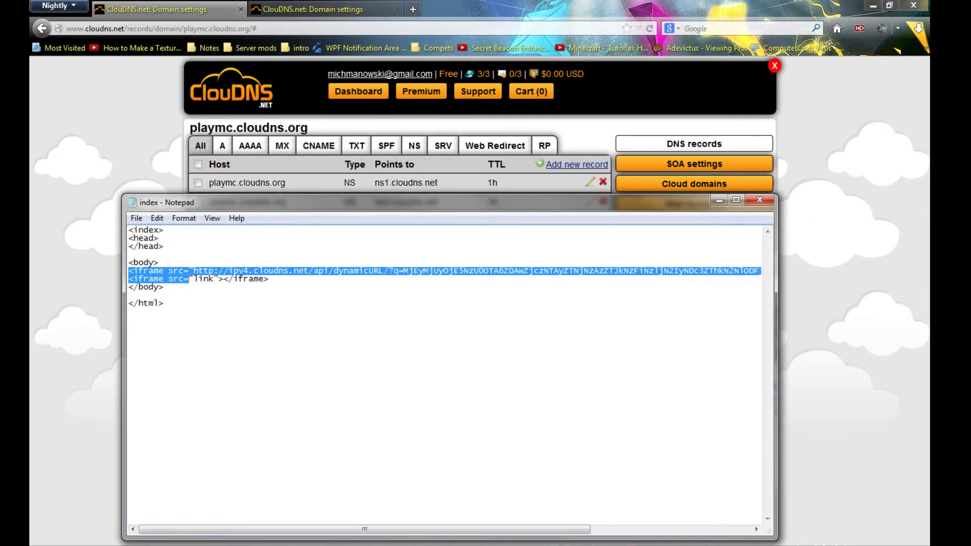
Open local index.htm in a new Firefox tab and select its "Invalid request." message.
key(alt+Tab)
click(514, 14)
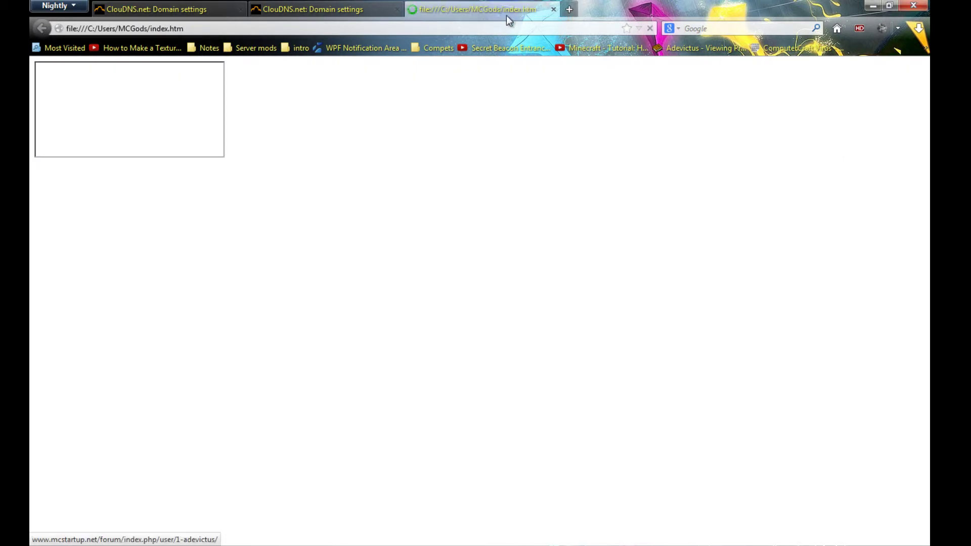
click(219, 13)
key(ctrl+shift+Tab)
drag(129, 77, 32, 77)
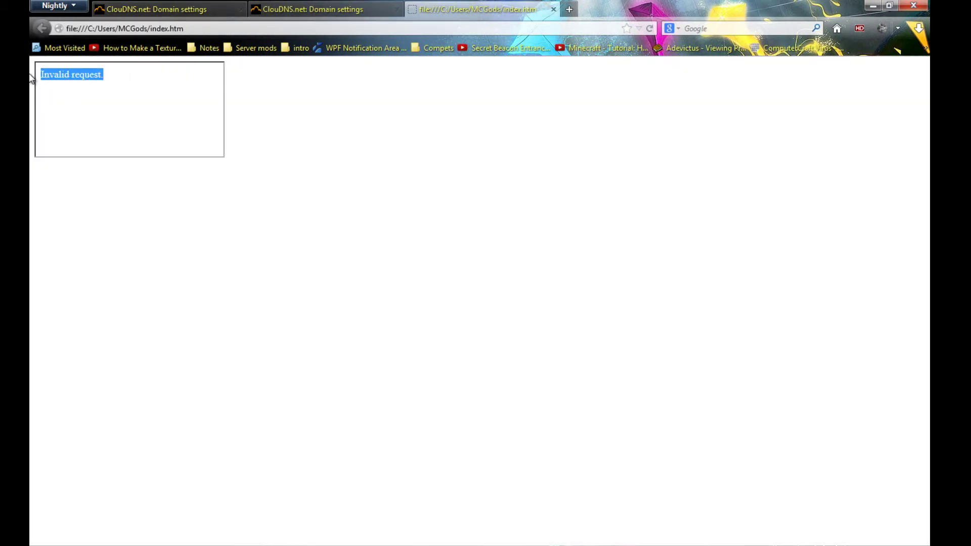
click(220, 160)
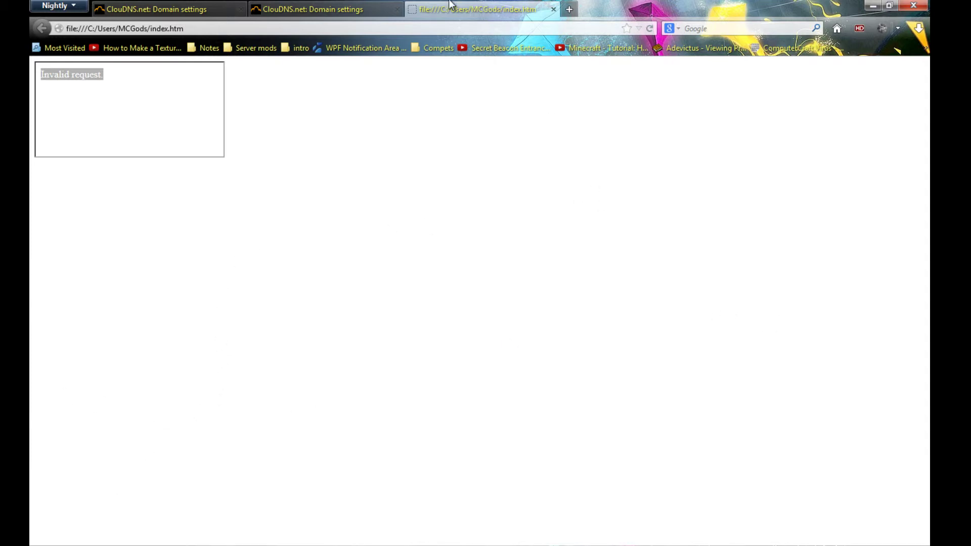
click(350, 10)
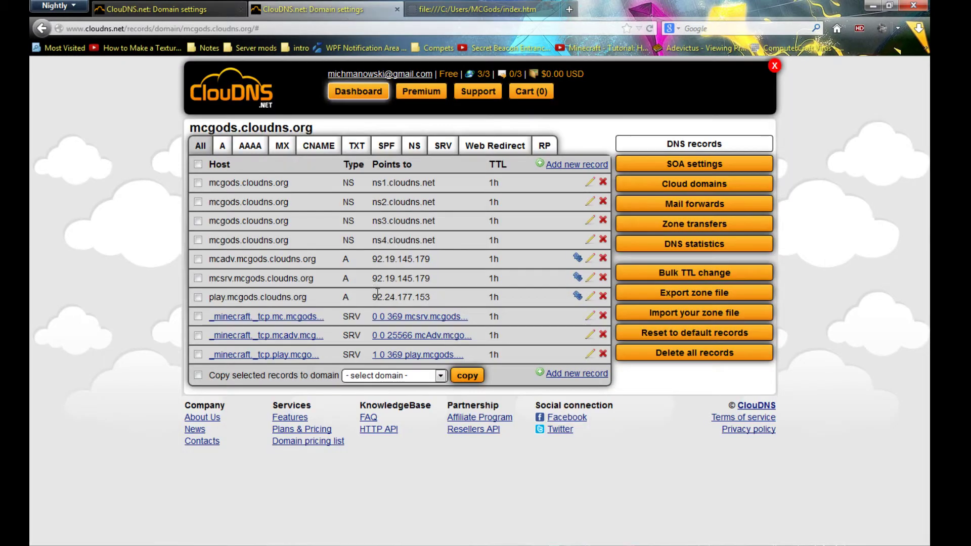
click(167, 9)
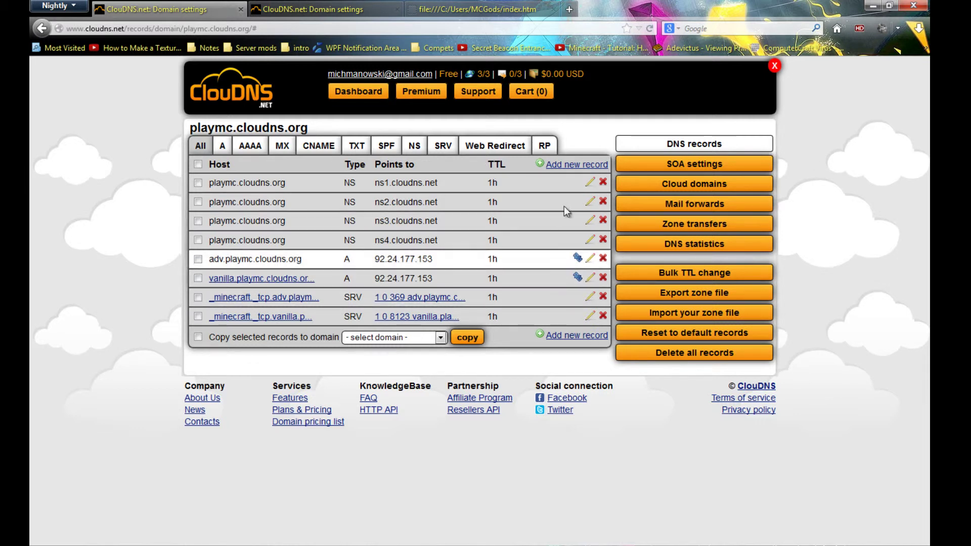
drag(432, 273, 323, 272)
click(423, 277)
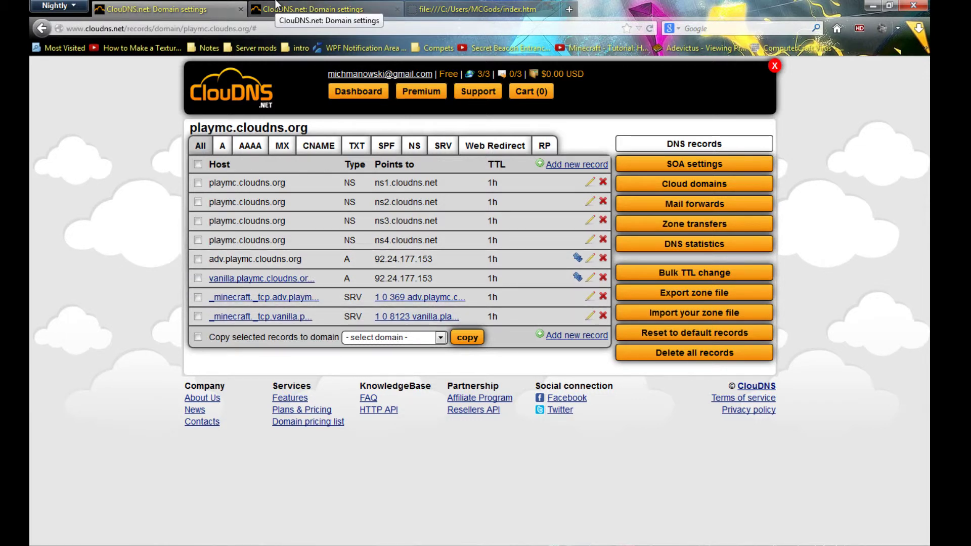
Inspect mcgods' play.mcgods.cloudns.org host and last SRV record, then return to playmc.
click(276, 7)
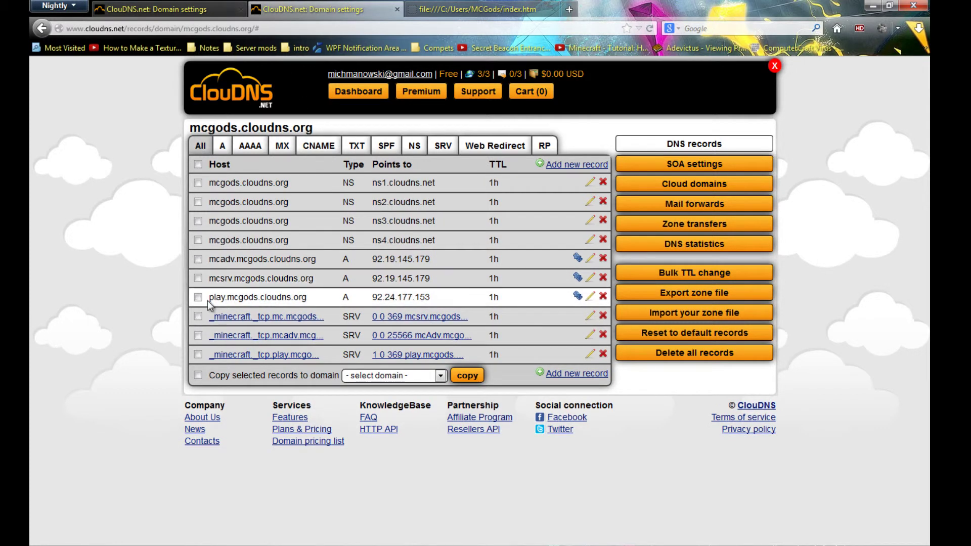
drag(208, 299, 321, 305)
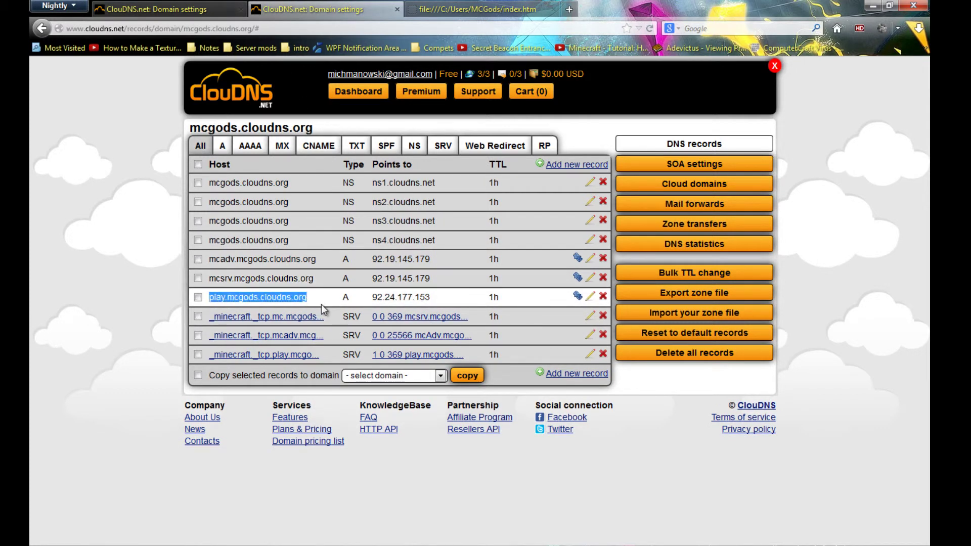
drag(272, 355, 354, 360)
click(559, 357)
key(ctrl+Page_Up)
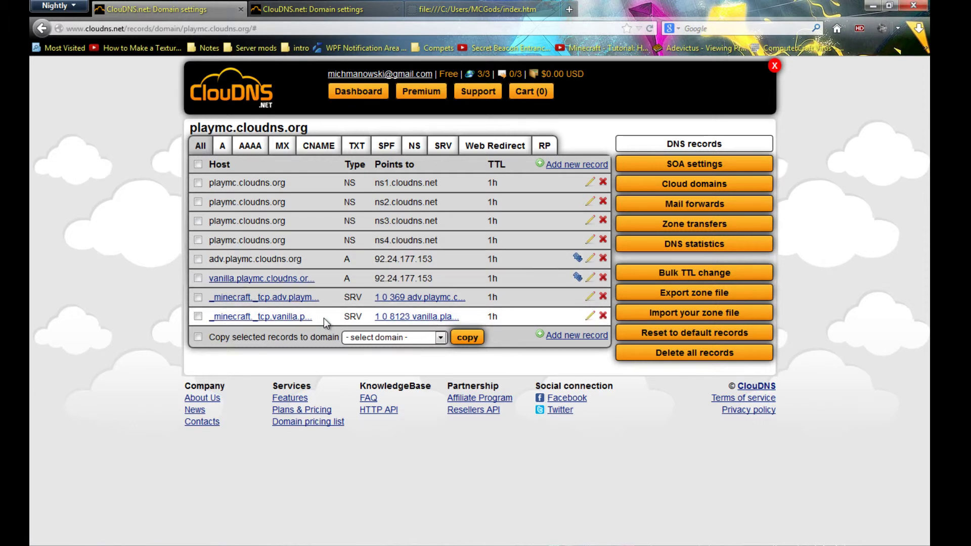
Inspect the vanilla SRV record's edit form, close it unchanged, and focus the Bukkit console.
click(589, 316)
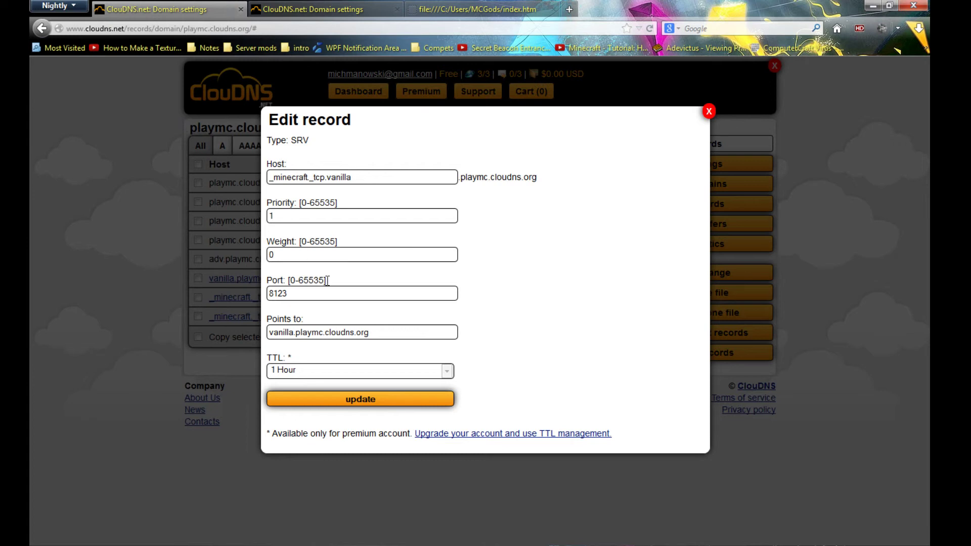
double_click(711, 112)
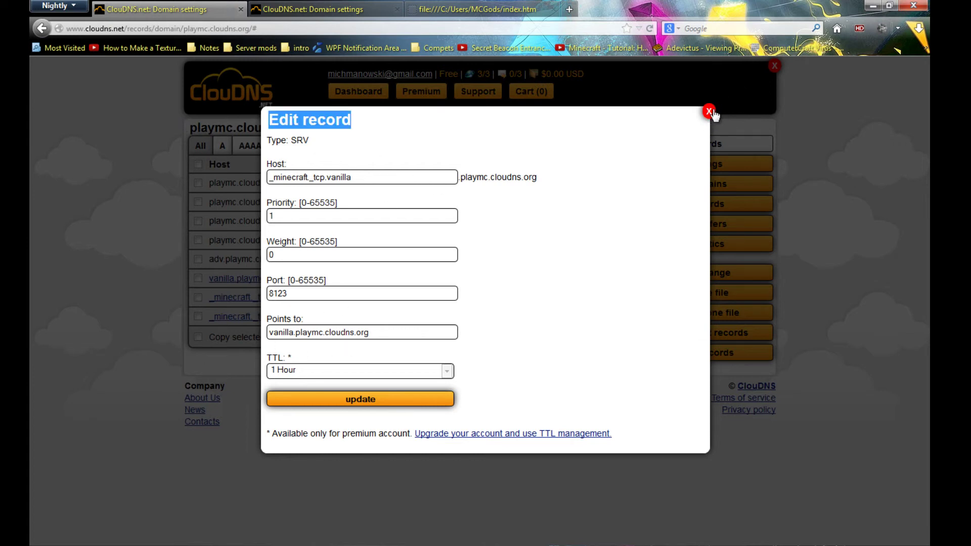
click(711, 112)
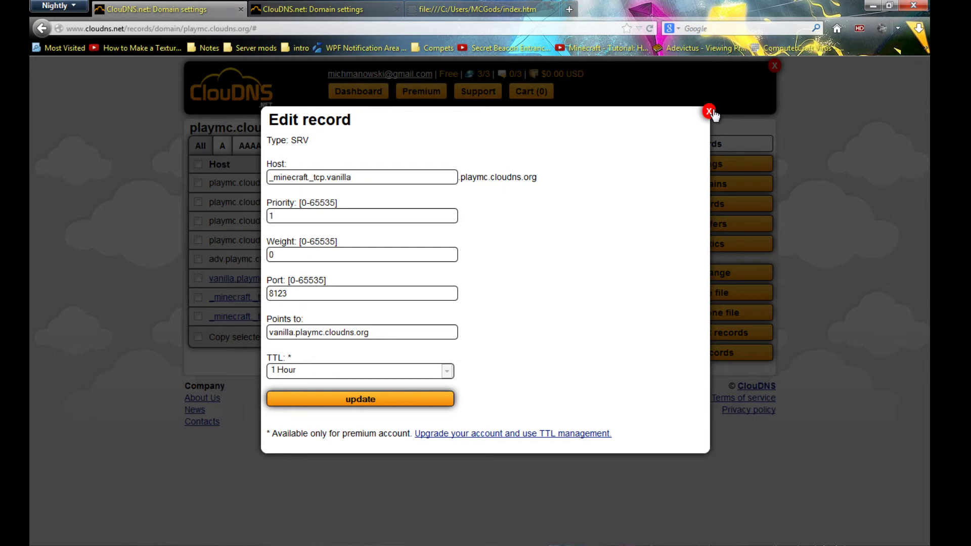
click(710, 111)
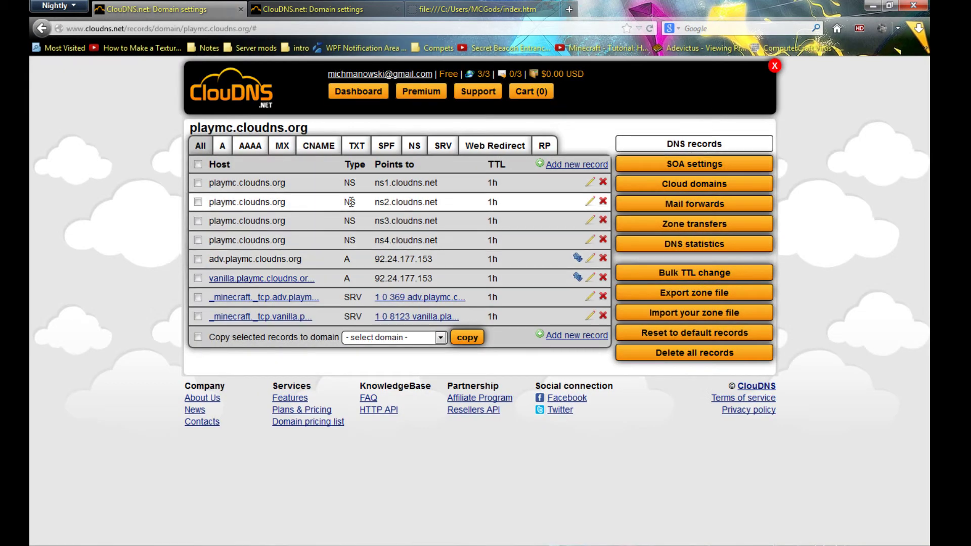
key(alt+Tab)
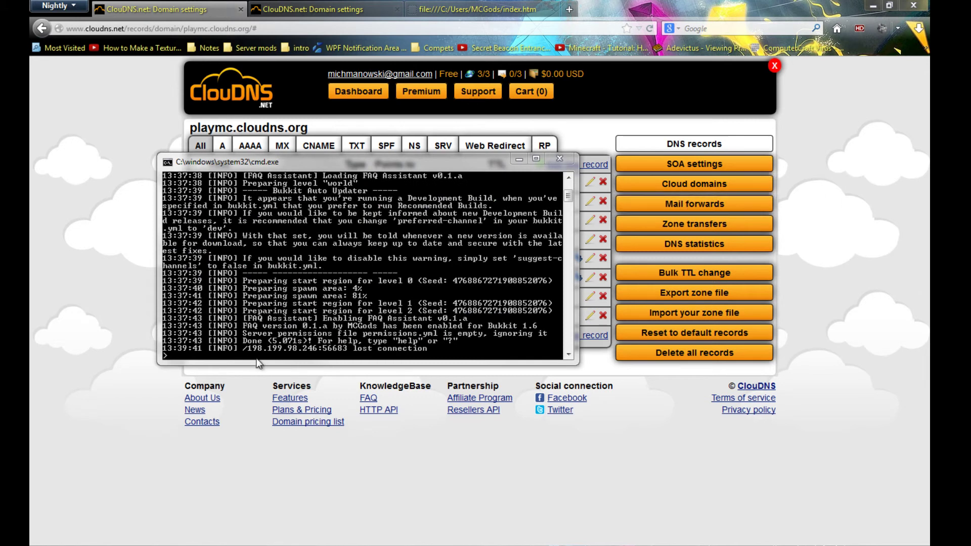
click(237, 347)
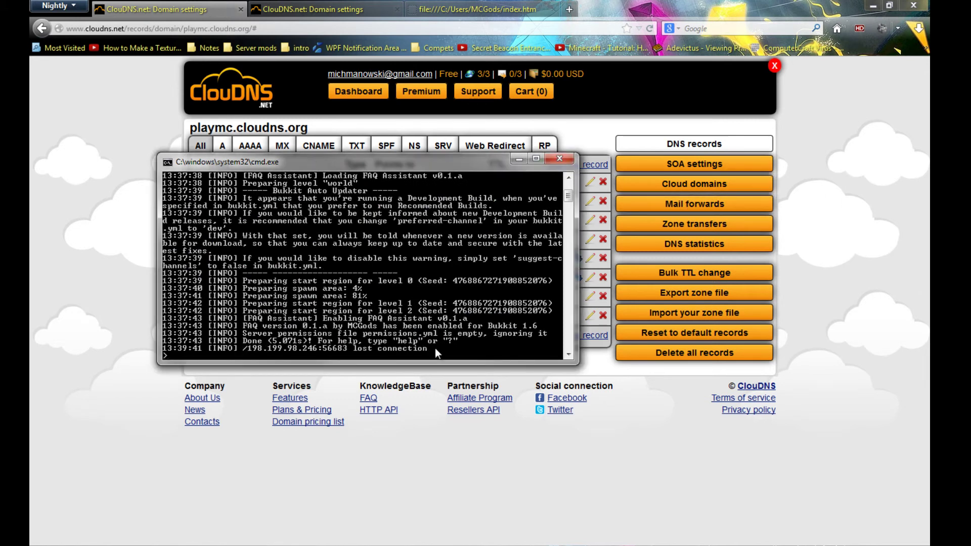